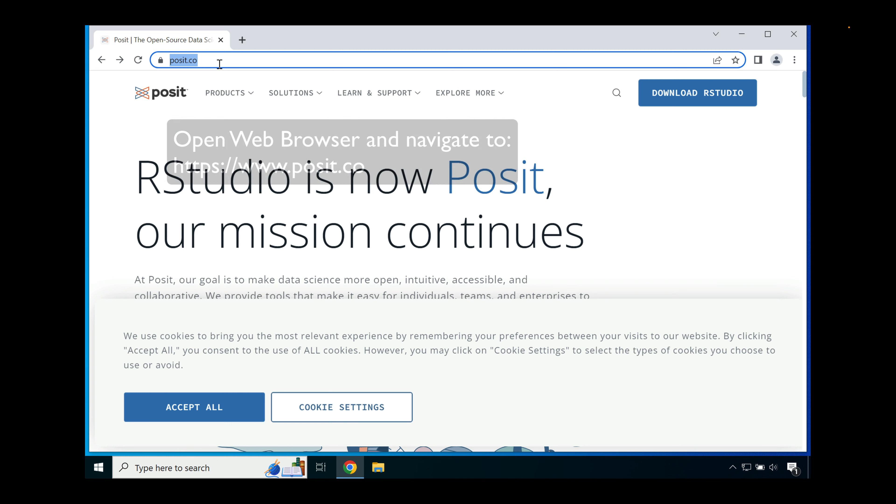
Step: Go from the posit.co home page to the RStudio Desktop download page
click(347, 167)
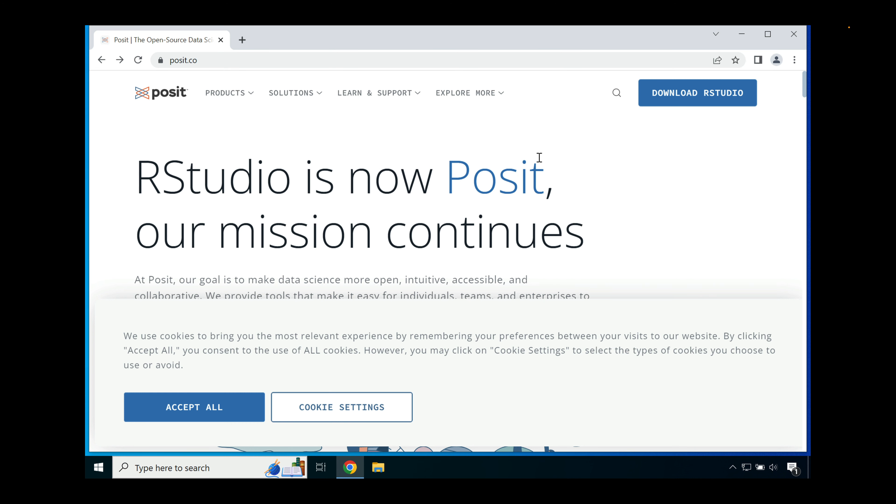
click(692, 107)
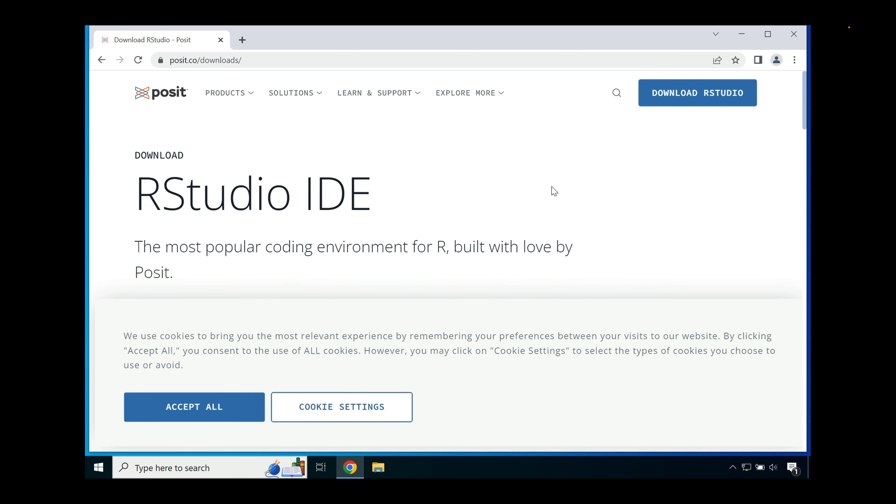
scroll(554, 191, down, 5)
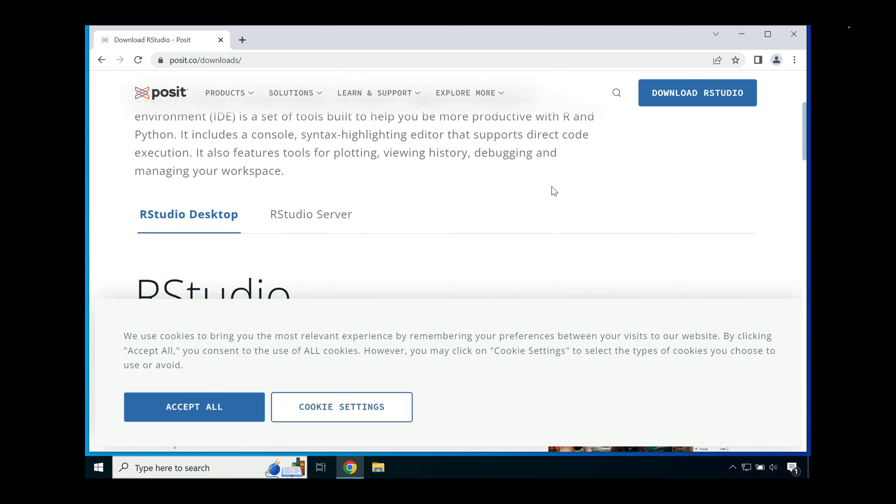
scroll(554, 191, down, 3)
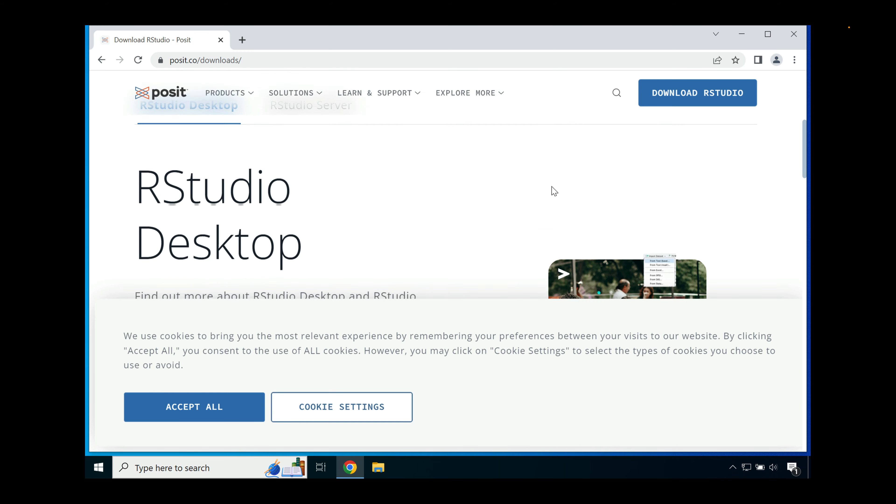
scroll(554, 191, down, 3)
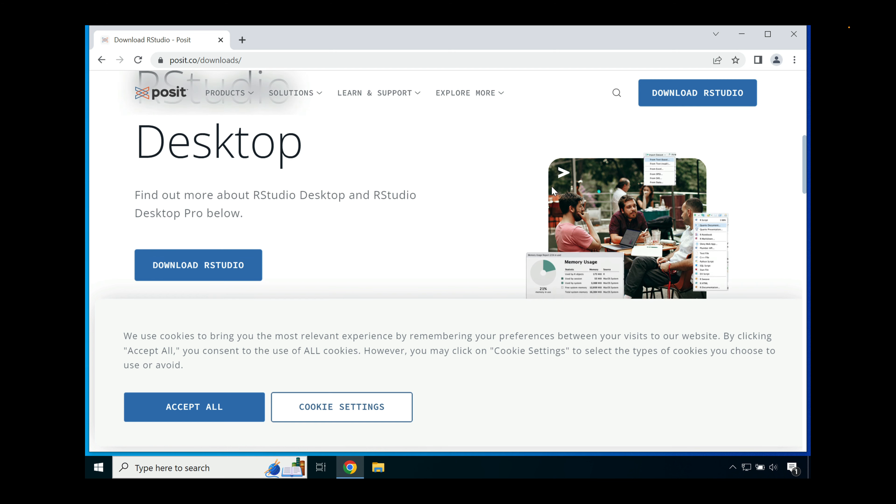
click(226, 279)
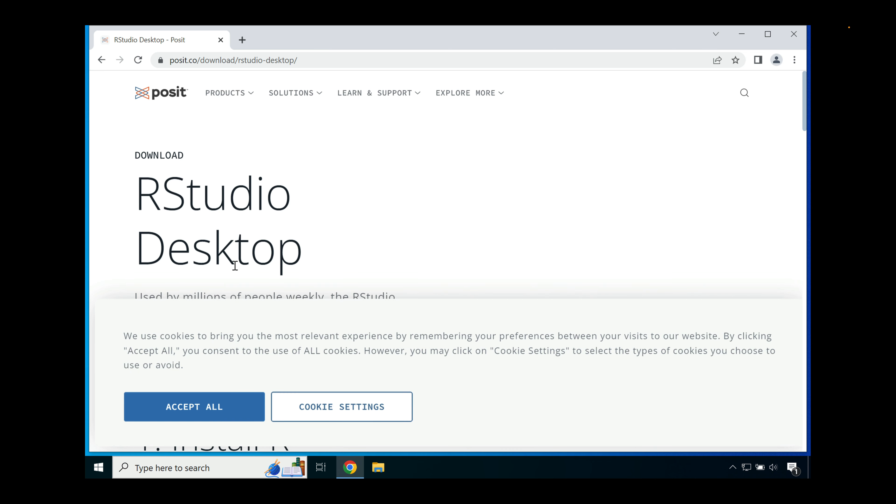
Step: Download the RStudio Desktop installer for Windows from the Install RStudio section
scroll(233, 261, down, 1)
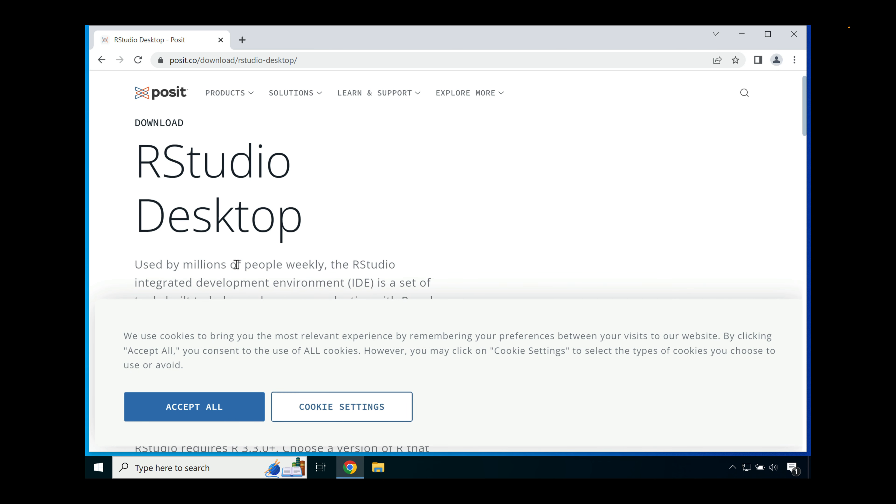
scroll(236, 264, down, 1)
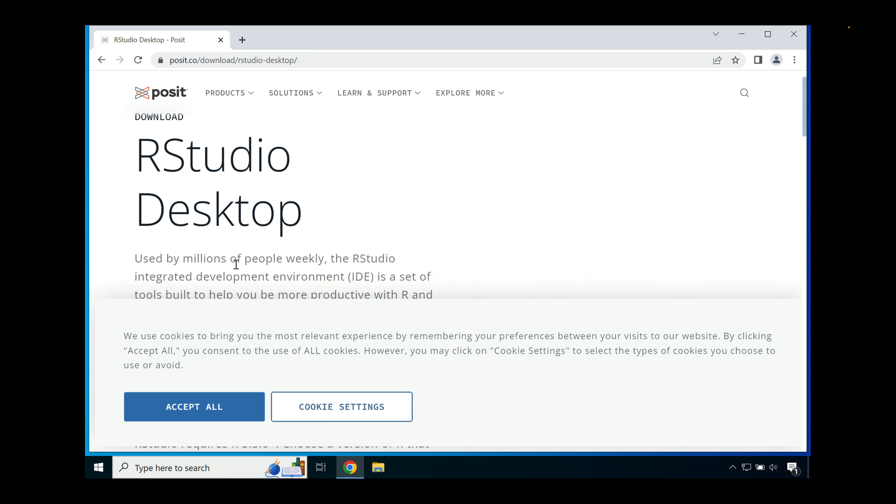
scroll(236, 265, down, 2)
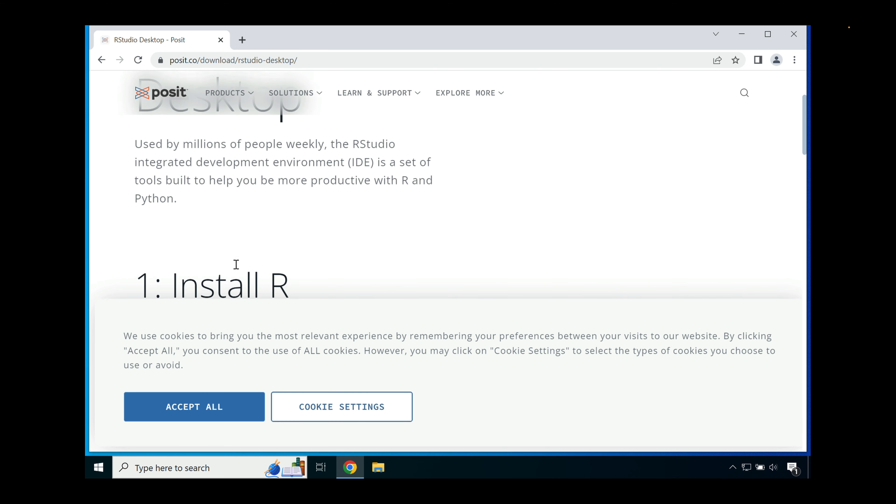
scroll(236, 265, down, 2)
scroll(236, 264, down, 1)
scroll(237, 266, down, 1)
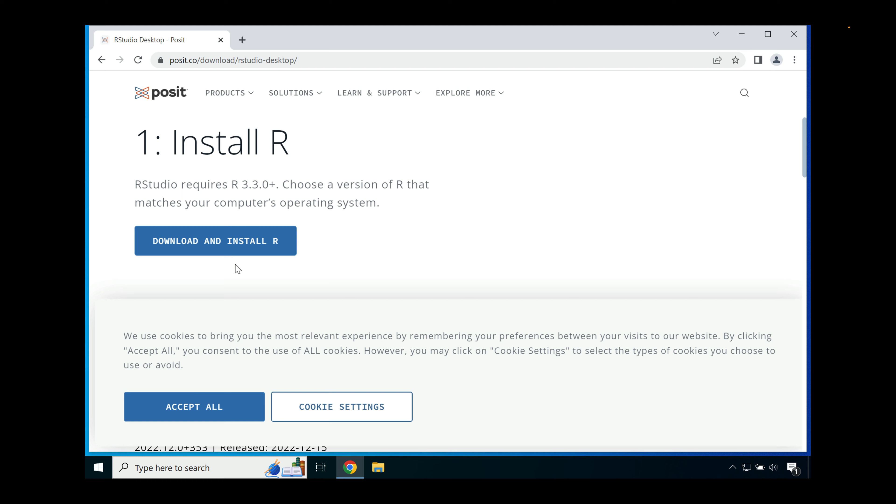
scroll(237, 269, down, 2)
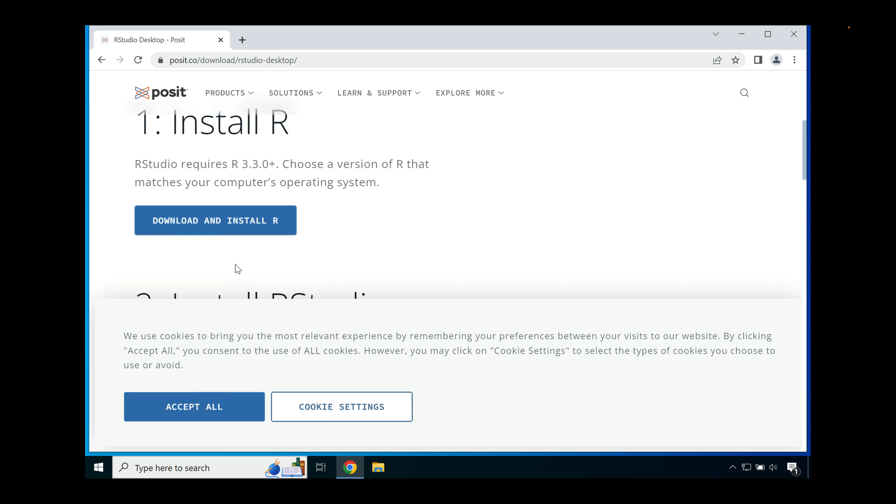
scroll(236, 269, down, 1)
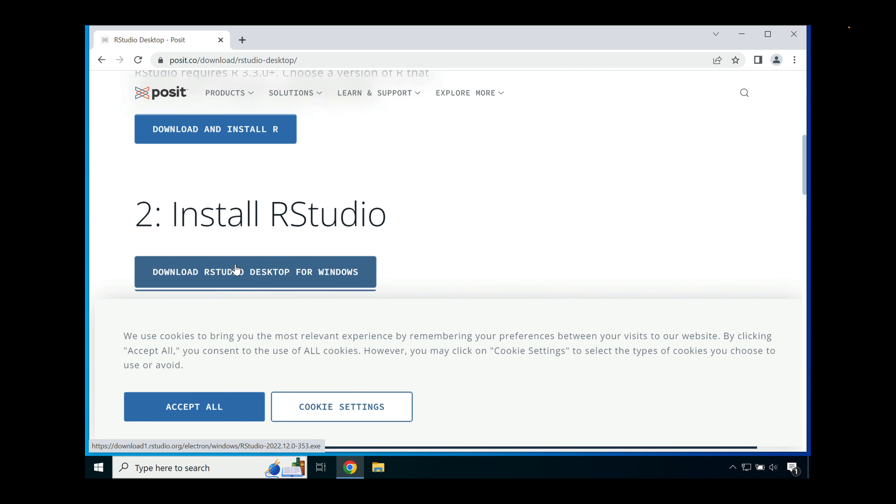
scroll(238, 269, down, 1)
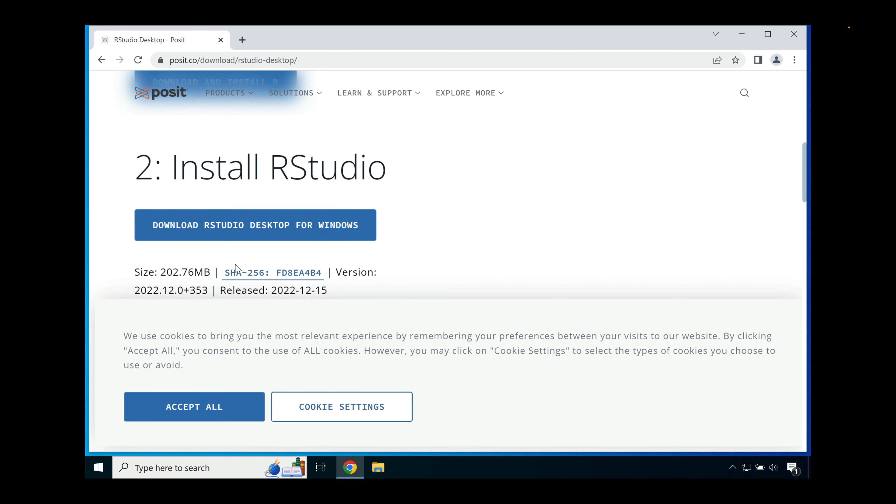
click(252, 228)
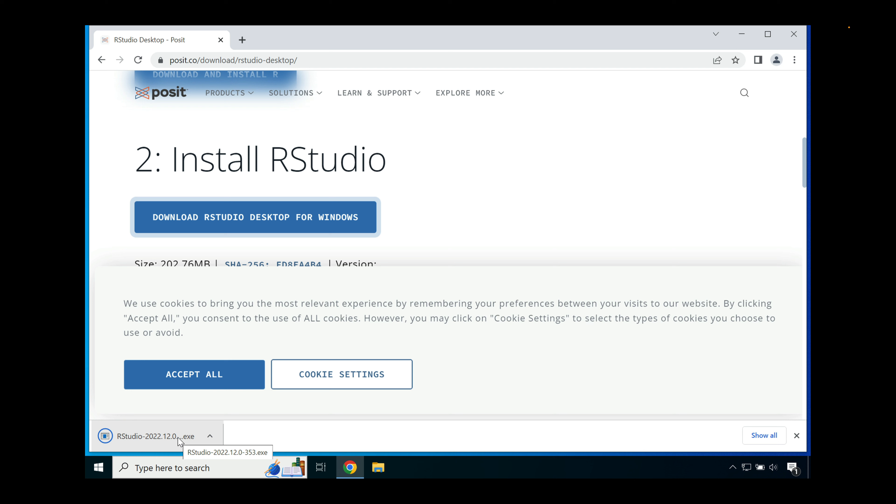
Step: Run the downloaded RStudio installer with permission to change the device, and install to C:\Program Files\RStudio with the default RStudio shortcut folder
click(177, 437)
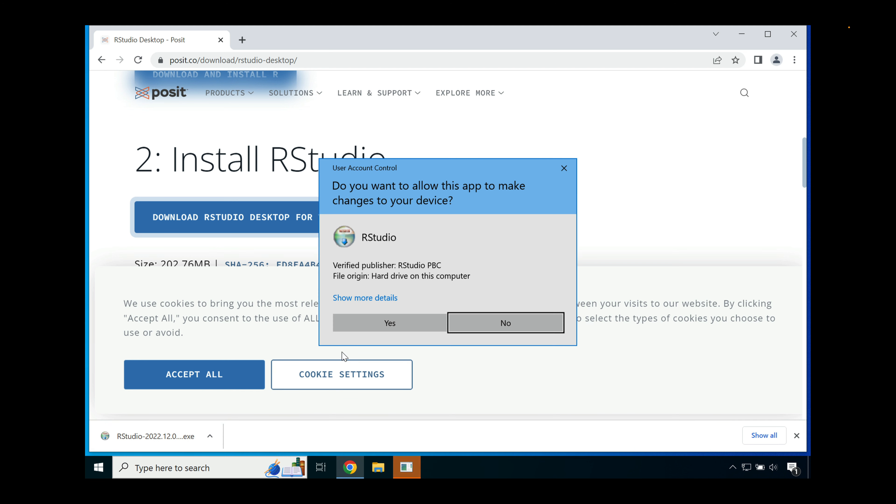
click(356, 326)
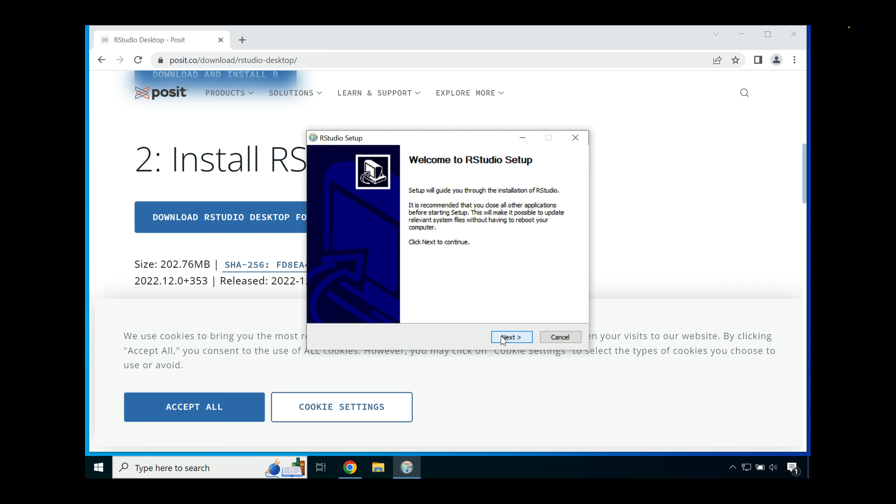
click(511, 338)
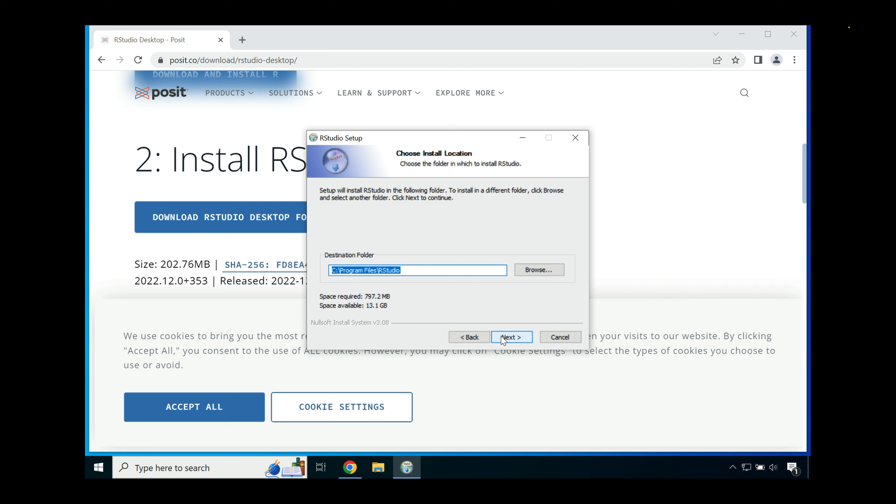
click(501, 336)
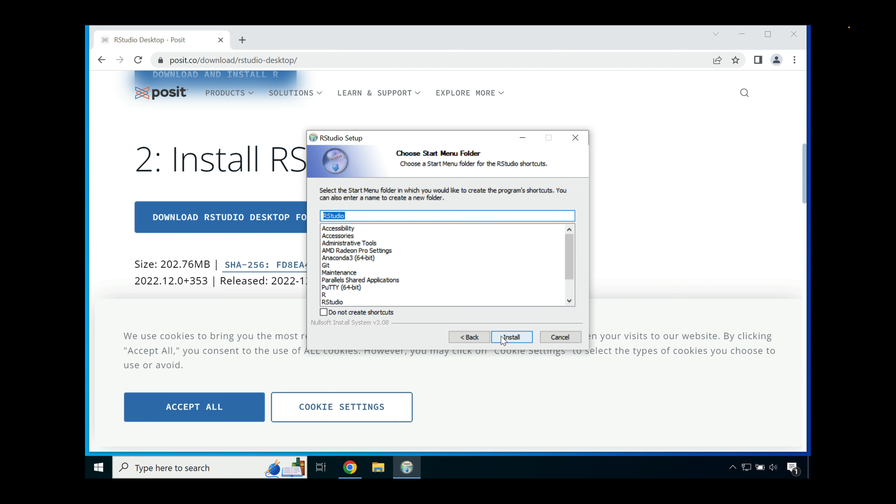
click(503, 339)
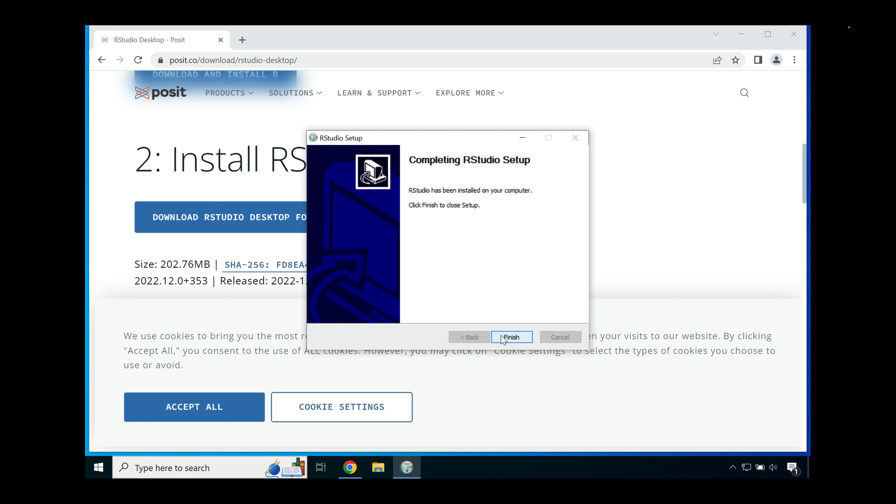
click(503, 338)
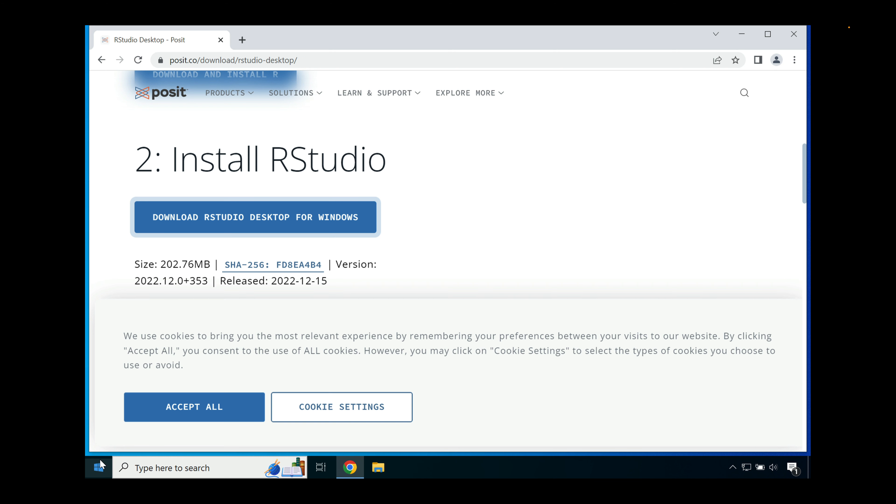
Step: Launch the newly installed RStudio from its folder in the list of Windows programs
click(102, 465)
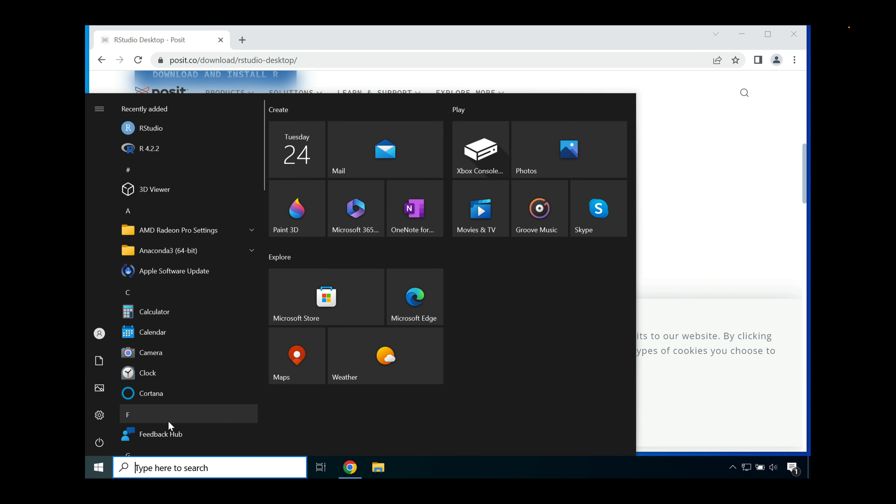
scroll(168, 424, down, 4)
scroll(170, 425, down, 6)
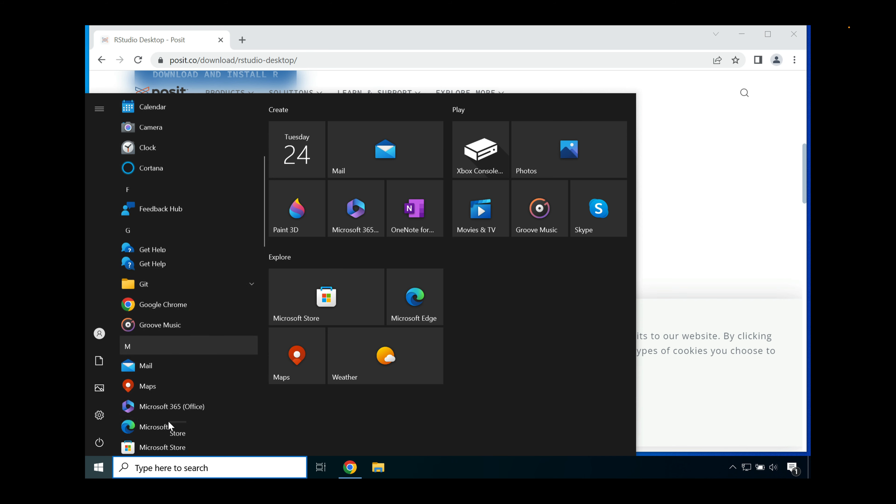
scroll(171, 425, down, 5)
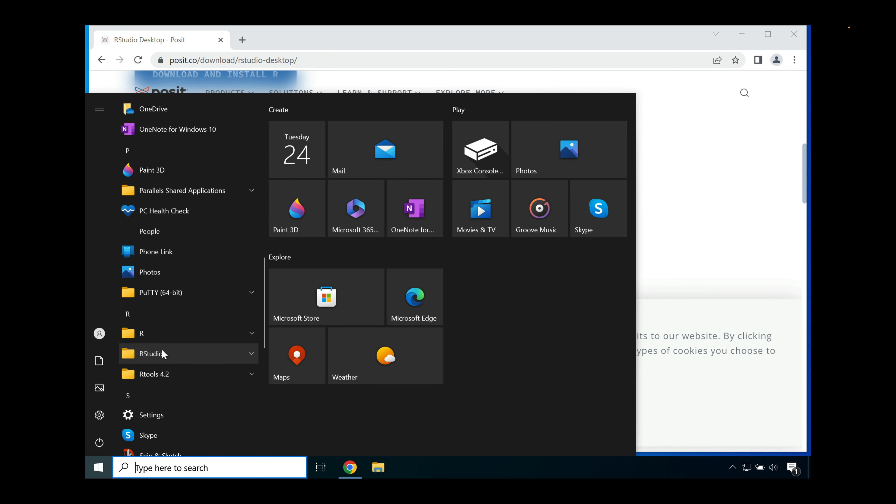
click(163, 350)
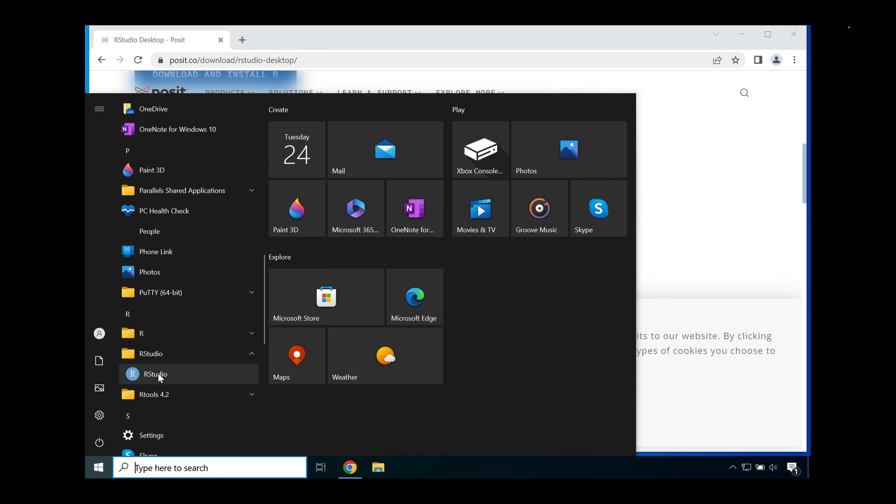
click(158, 374)
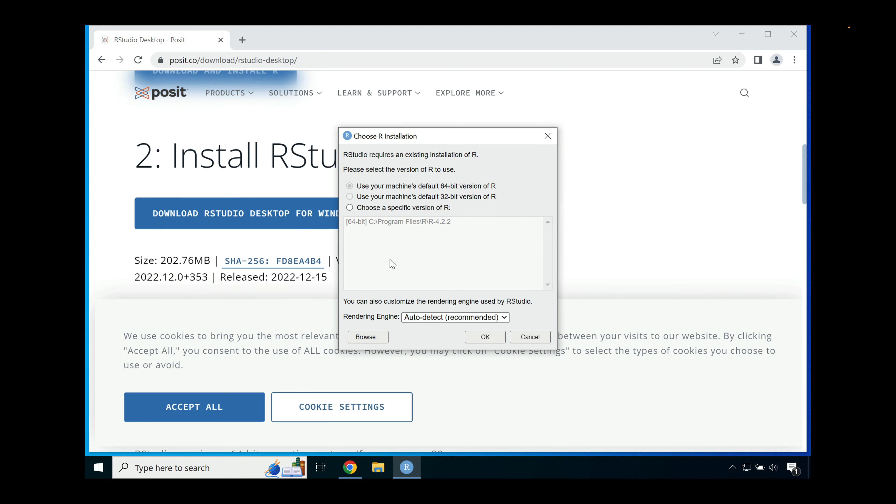
Step: Choose the specific 64-bit R version at C:\Program Files\R\R-4.2.2 for RStudio, keeping the rendering engine on Auto-detect
click(415, 208)
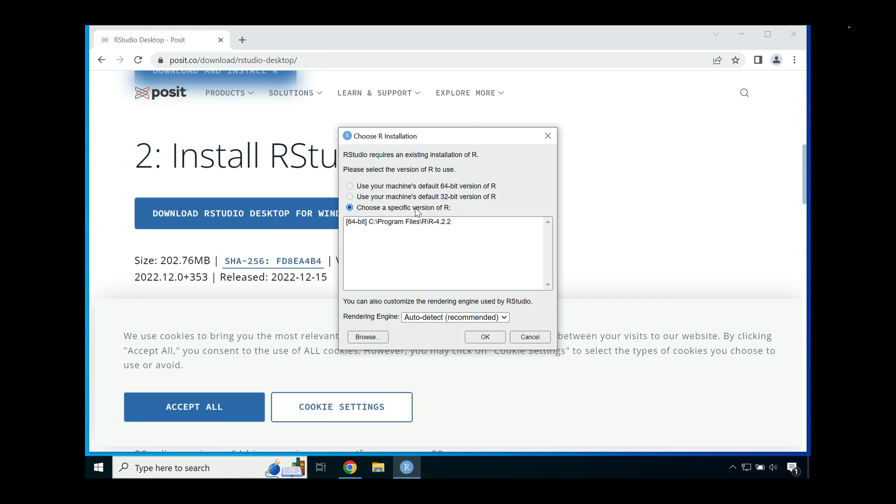
click(409, 220)
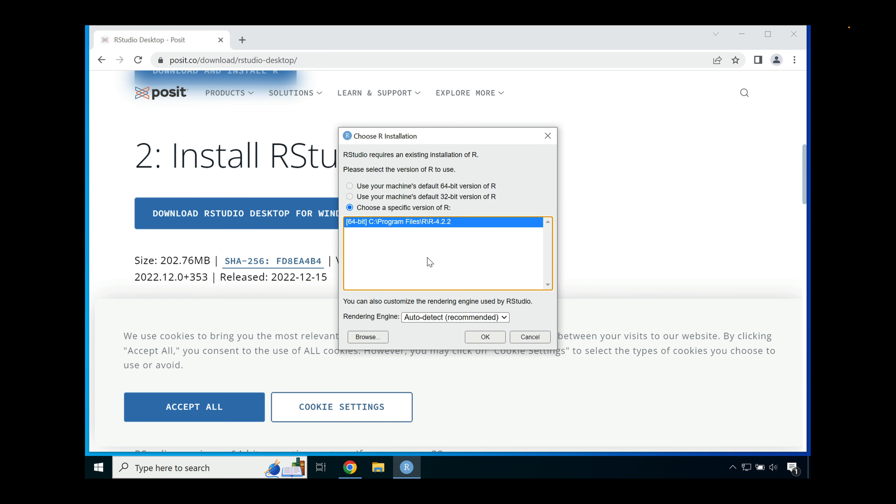
click(483, 338)
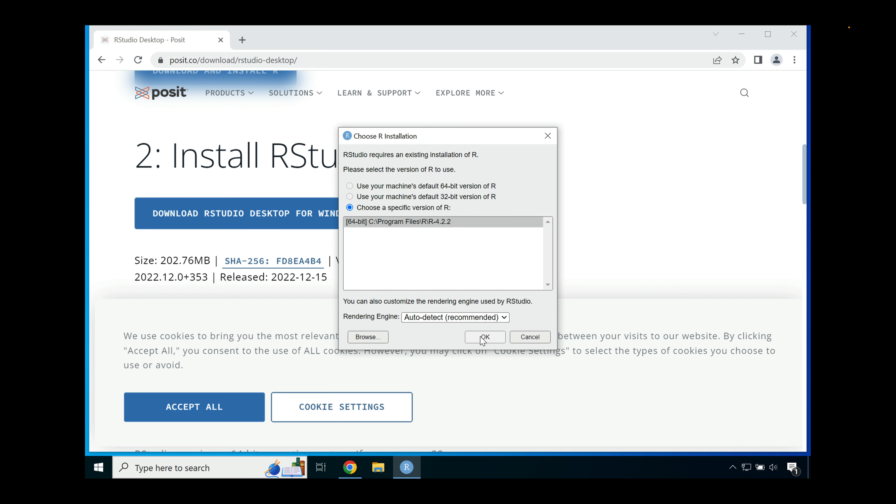
click(484, 337)
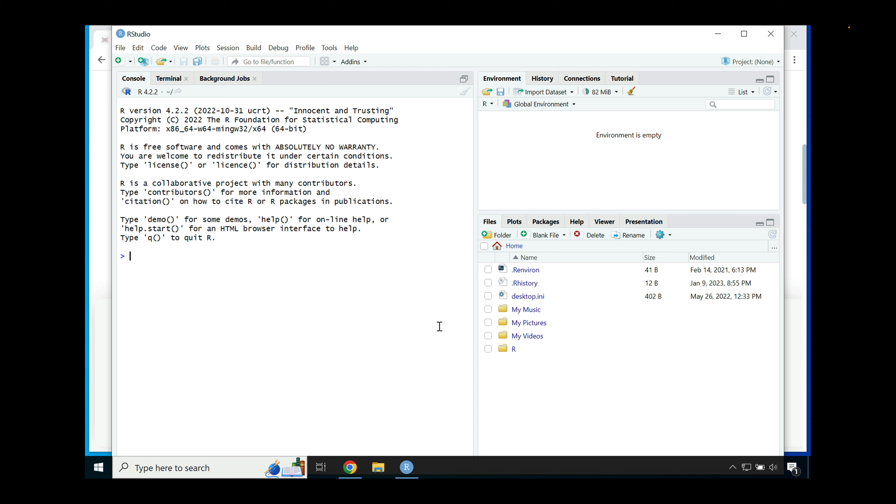
Step: Run the calculation 1 + 1 in the R console
text(1 + 1)
key(Return)
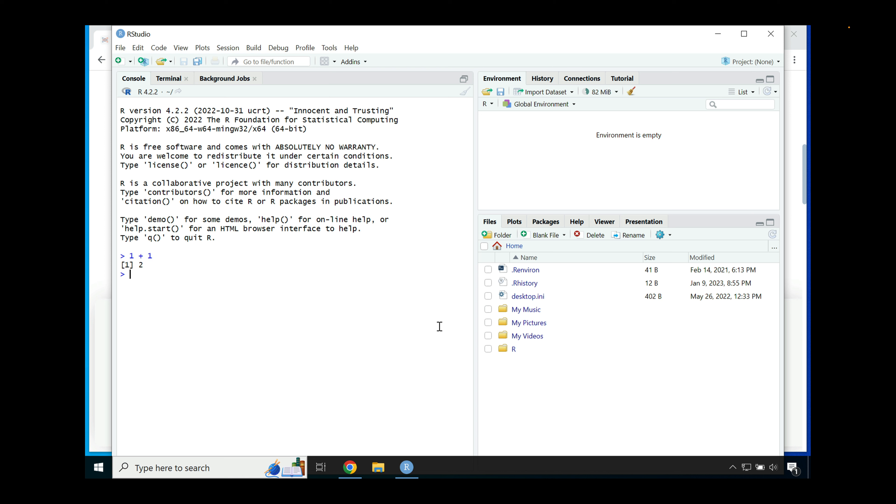